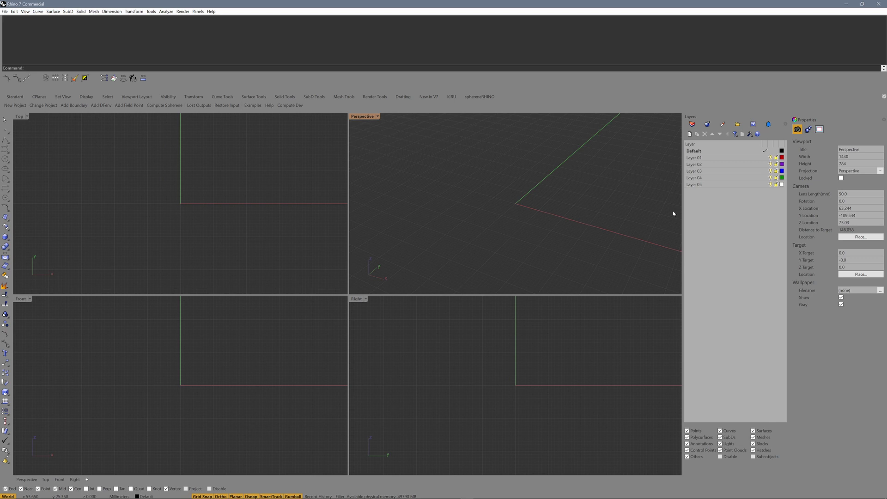
Update the installed sphereneRHINO package to version 0.5.5 with the package manager
right_click(145, 163)
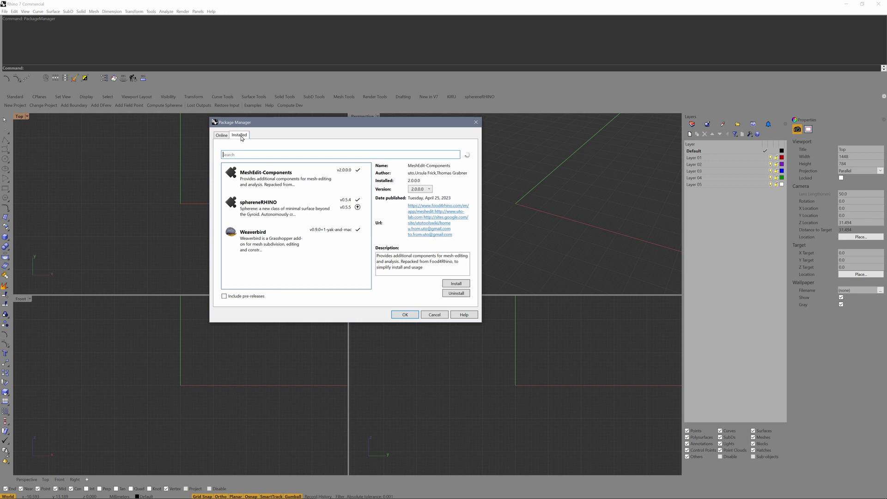
left_click(288, 211)
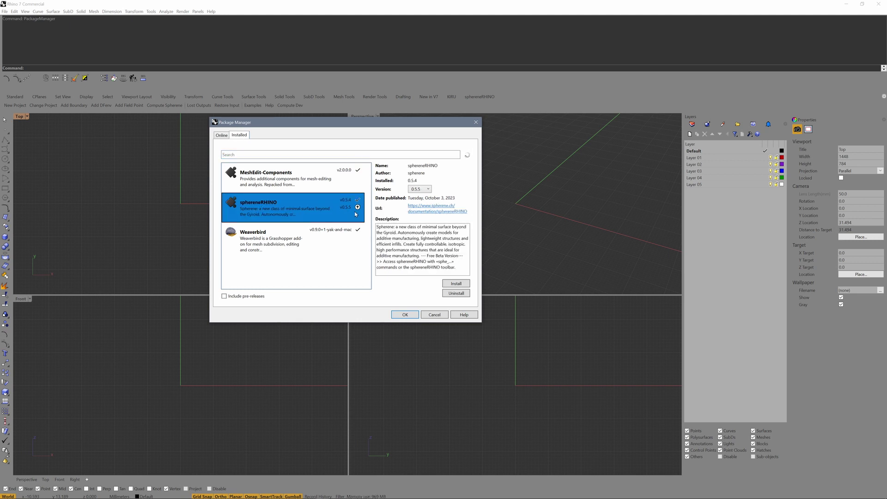
left_click(456, 283)
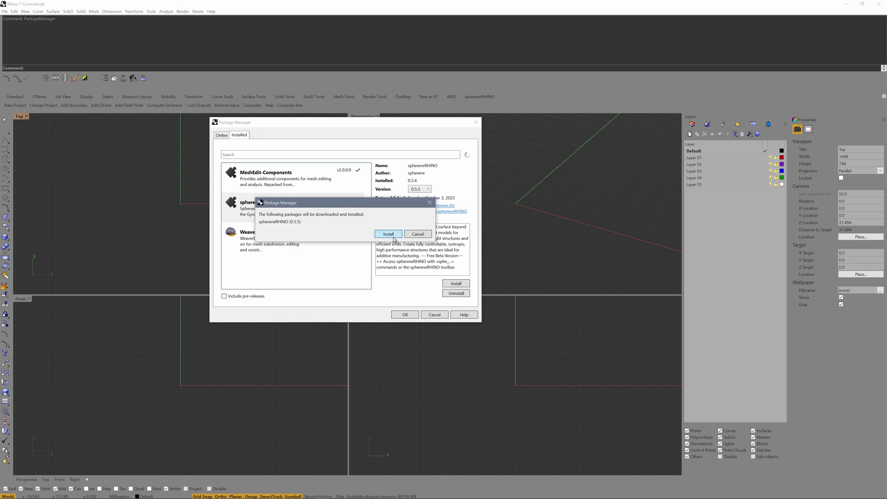
left_click(393, 235)
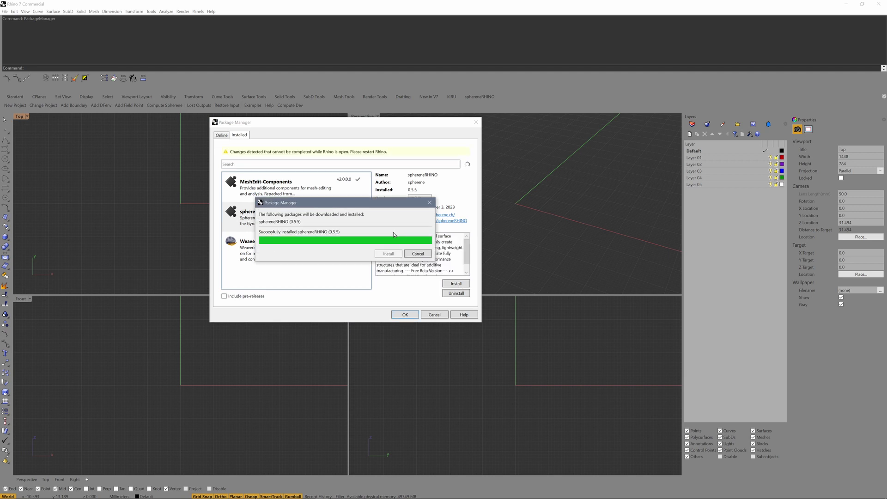
left_click(405, 314)
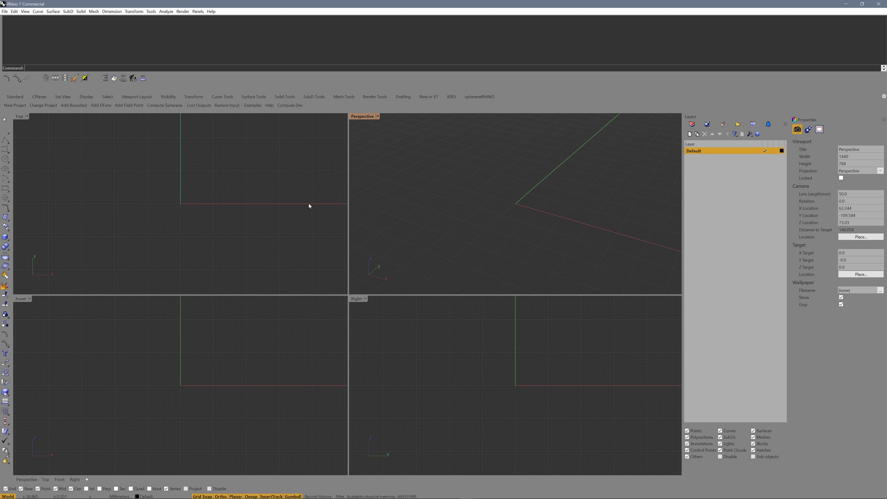
Create a mesh sphere centred at the origin (0) with a radius of 25
left_click(249, 166)
type("MeshSphere")
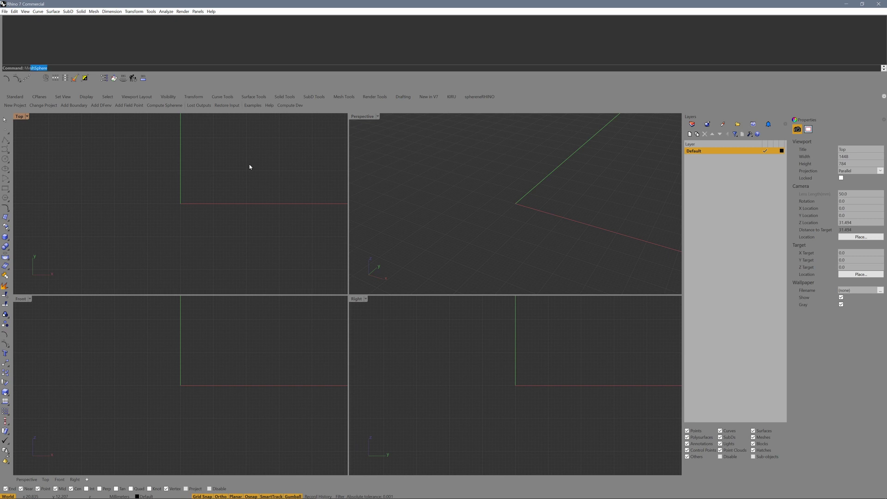
key("Return")
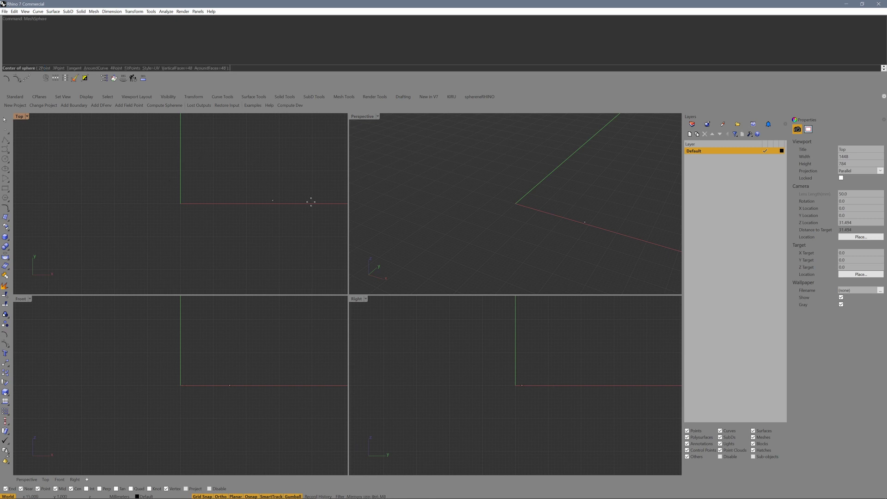
type("0")
key("Return")
type("25")
key("Return")
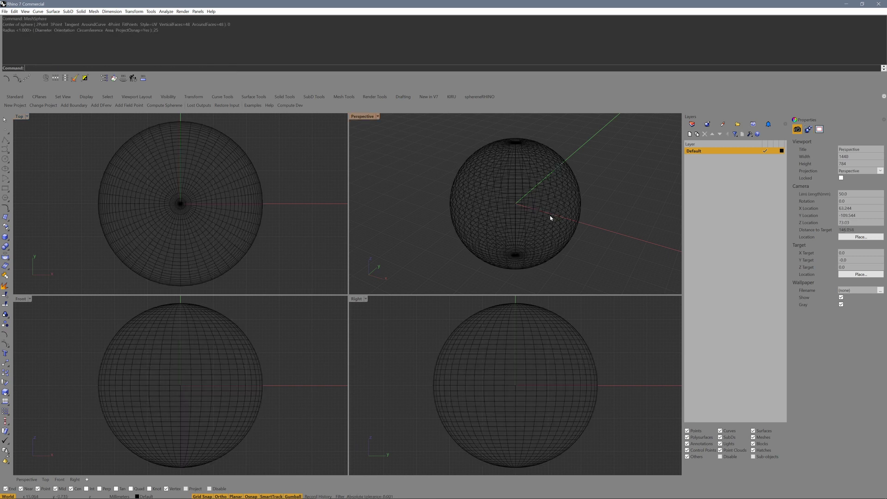
Maximize the Perspective viewport and set its display mode to Shaded
double_click(365, 116)
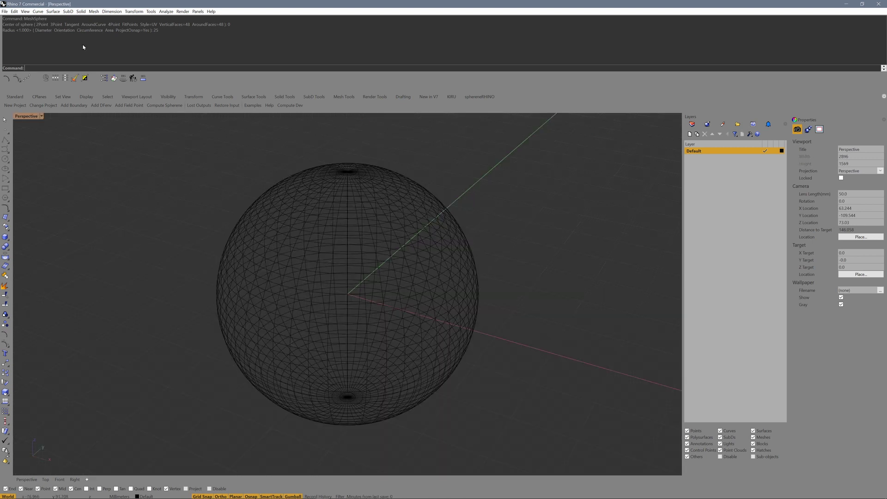
left_click(25, 11)
left_click(36, 158)
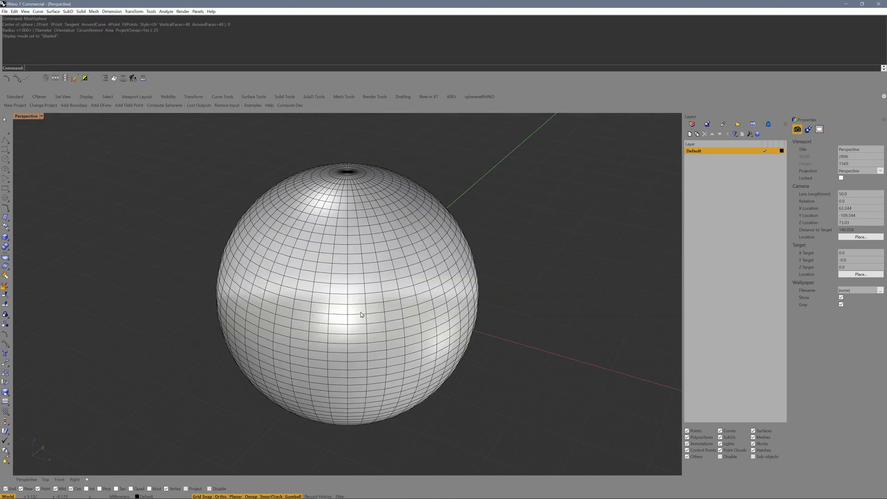
mouse_move(358, 313)
right_mouse_down()
mouse_move(341, 331)
mouse_move(390, 274)
right_mouse_up()
scroll(340, 331, "down", 5)
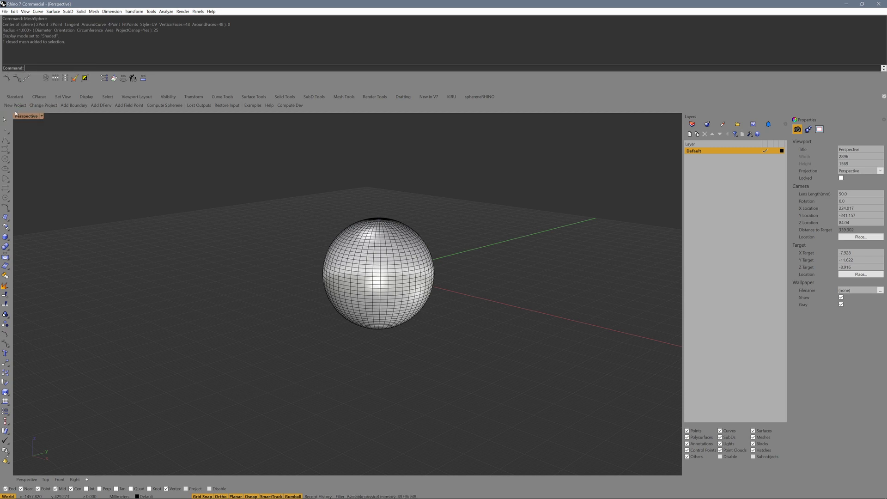
Create a new spherene project named sphere with the mesh sphere as its envelope
left_click(15, 105)
type("sphe")
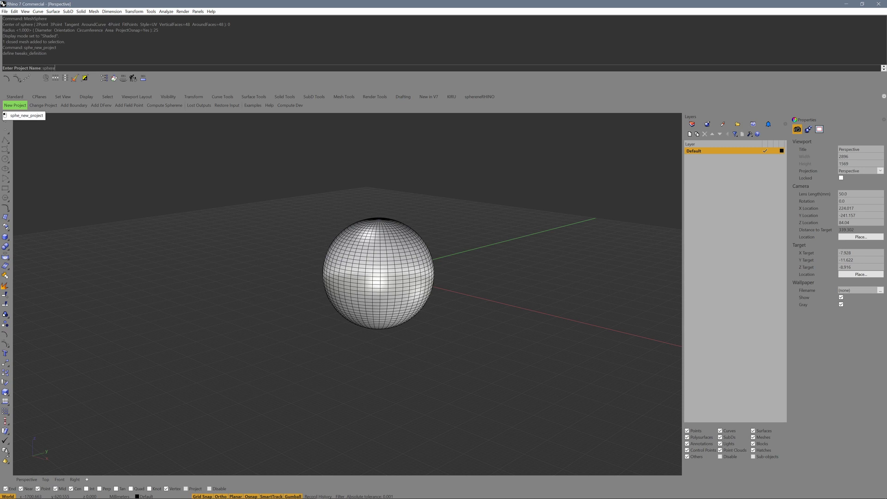
type("re")
key("Return")
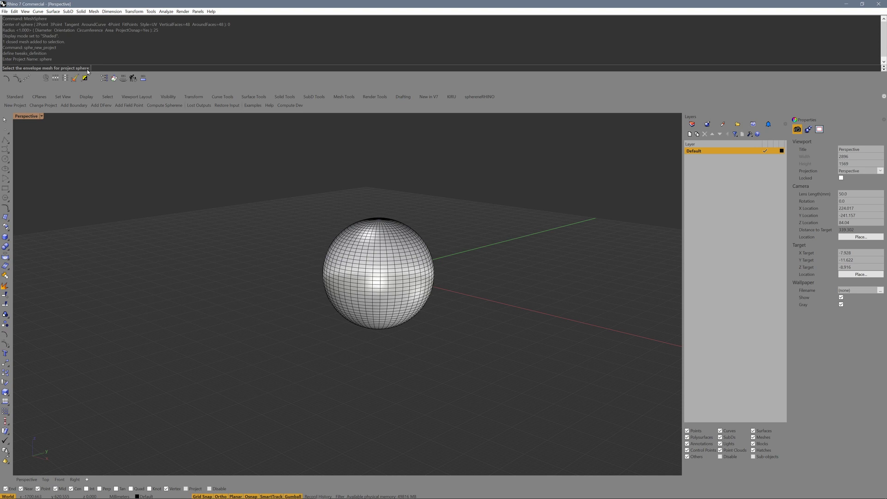
left_click(379, 256)
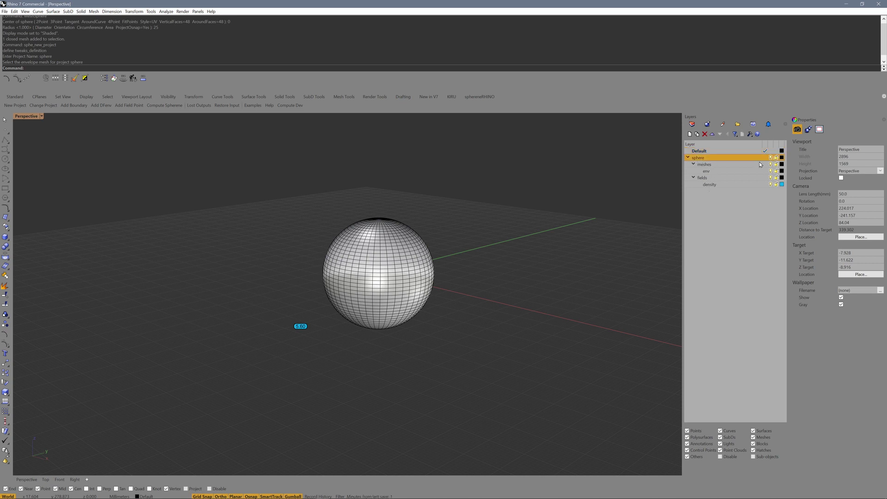
Set the display text of the density field's text dot beside the sphere to 11
left_click(705, 166)
left_click(705, 171)
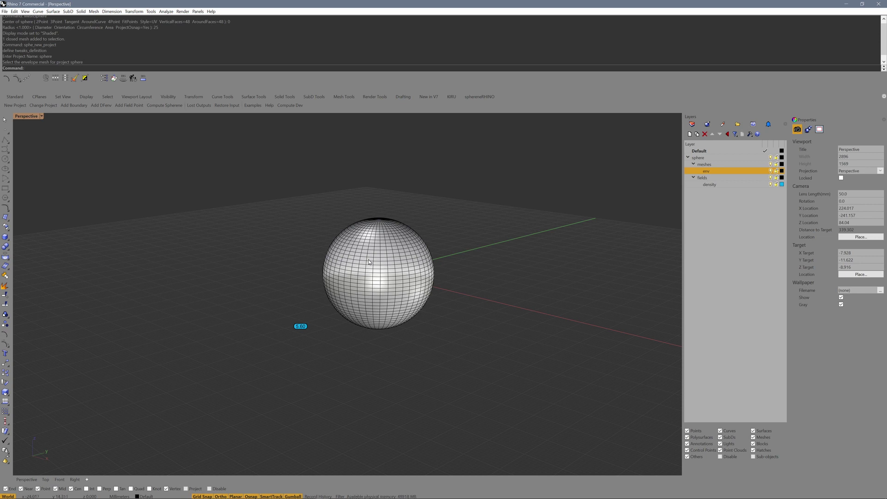
left_click(716, 184)
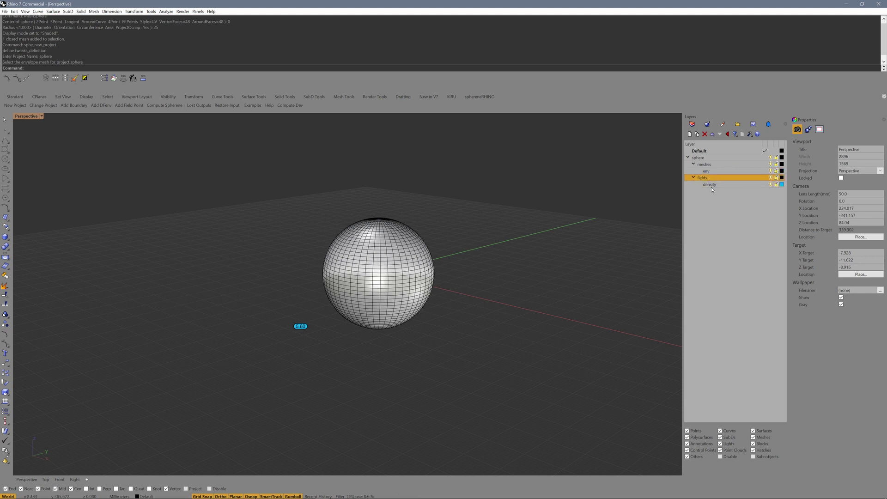
left_click(301, 328)
double_click(302, 327)
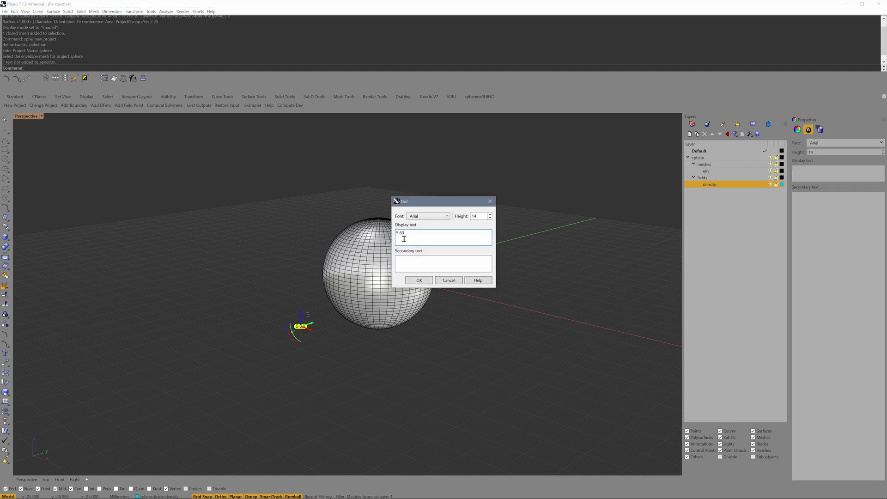
type("11")
left_click(419, 281)
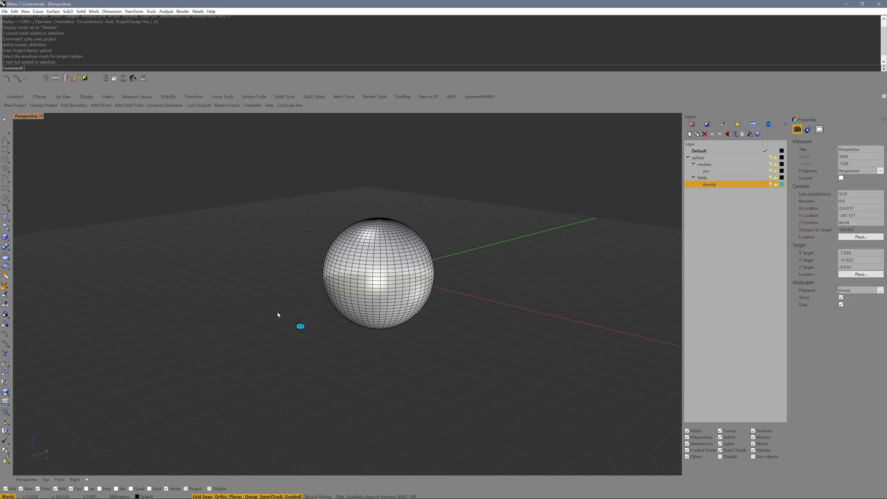
left_click(300, 326)
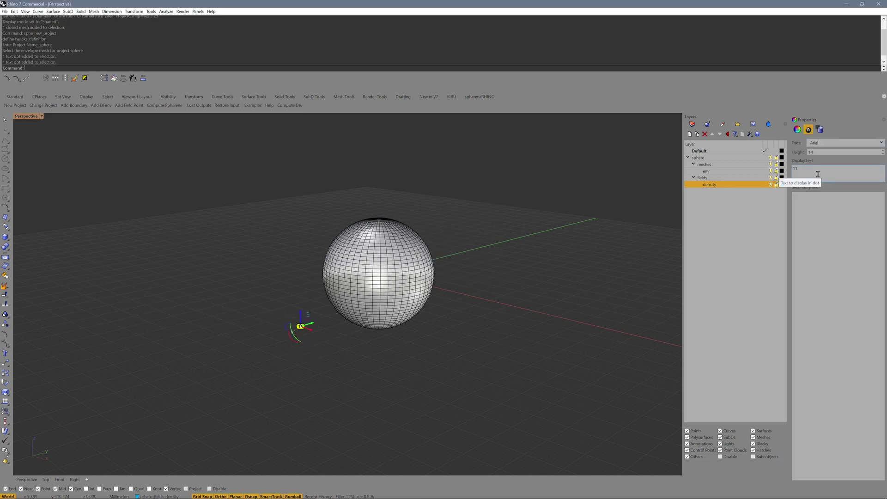
left_click(332, 360)
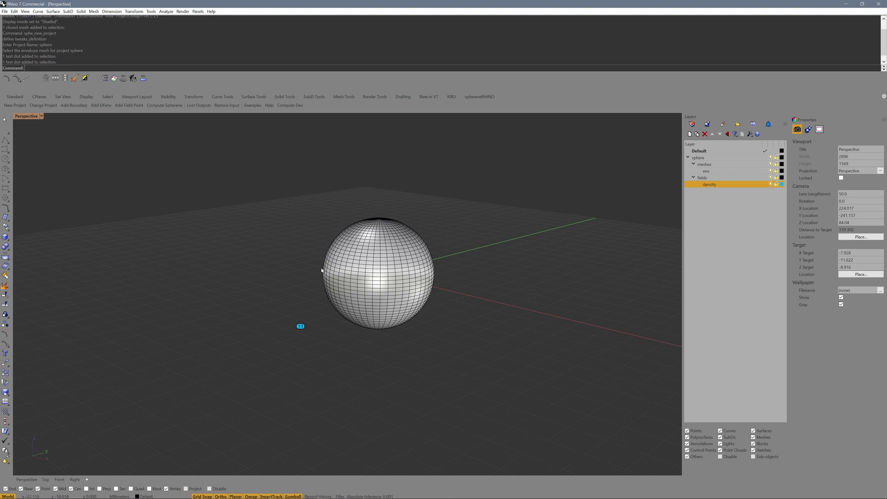
Start the spherene computation setup for the project and exclude Solid Surface from the output, leaving only Single Surface
left_click(180, 107)
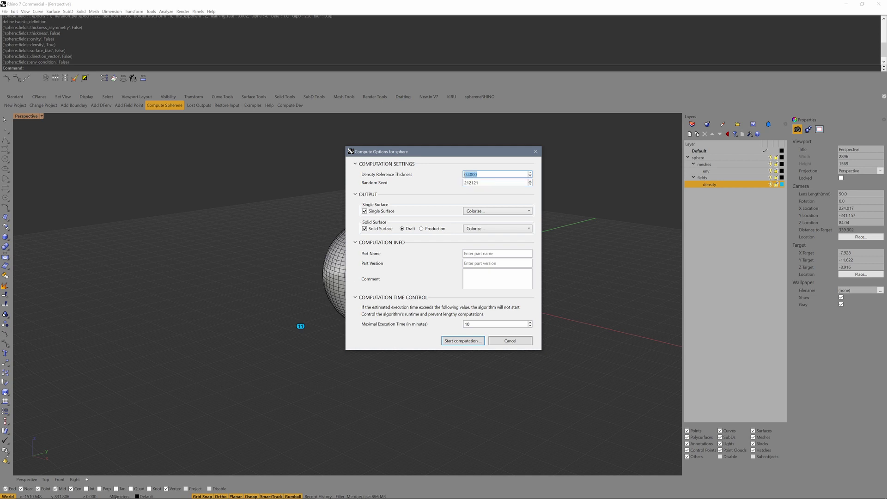
double_click(484, 184)
left_click(484, 184)
double_click(480, 183)
left_click(493, 212)
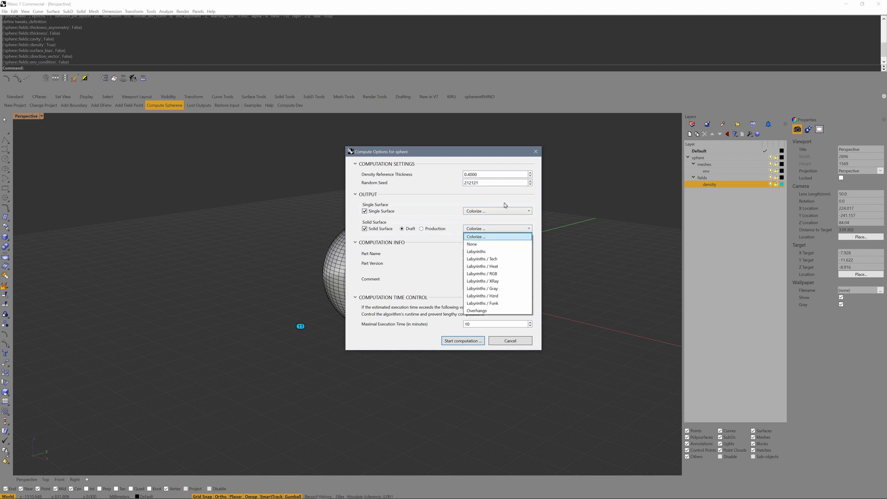
left_click(505, 206)
left_click(365, 228)
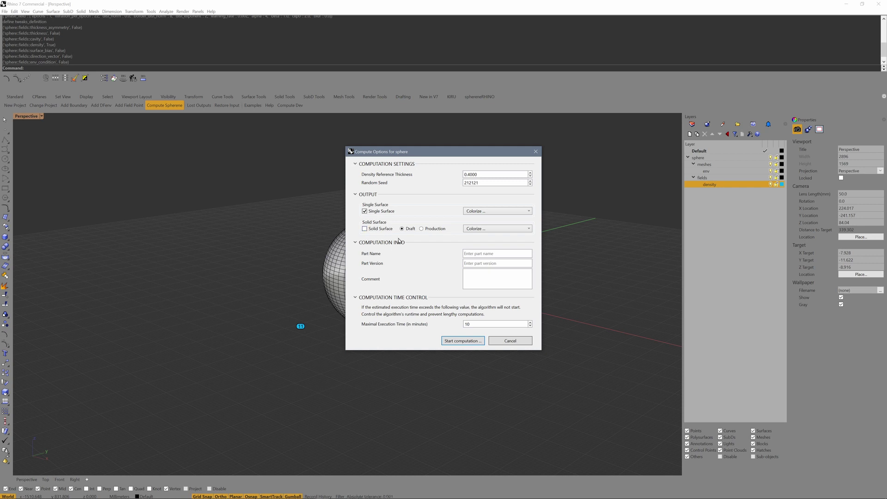
Enter mysphere as part name and V1.1 as part version, and start the computation
left_click(485, 264)
left_click(483, 253)
type("mysphere")
key("Tab")
type("V")
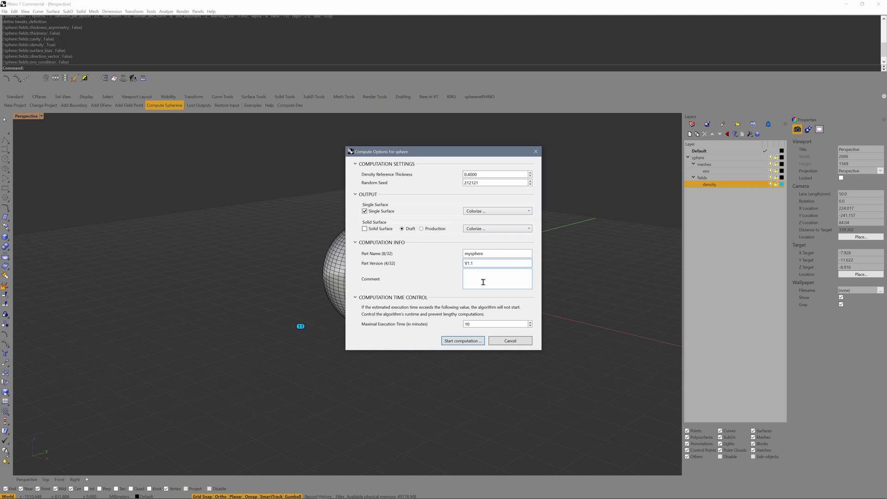
key("Tab")
left_click(463, 341)
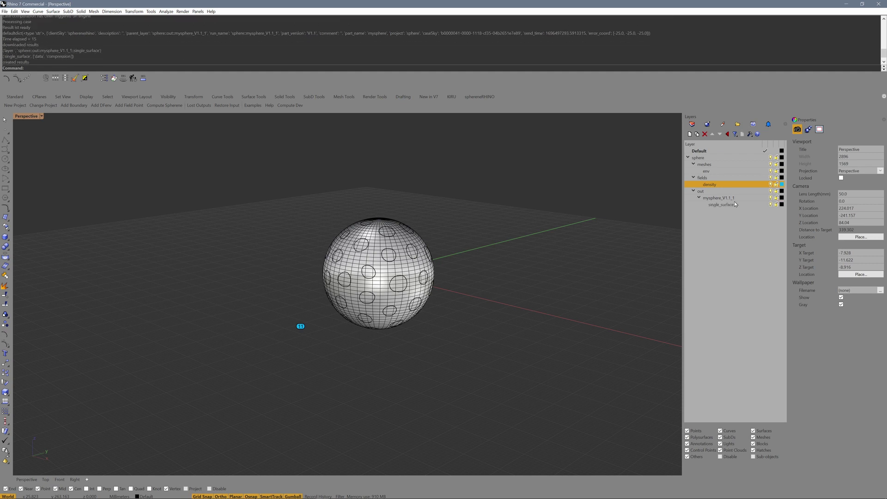
Hide the env layer and show the computed surface in the Arctic display mode
left_click(770, 172)
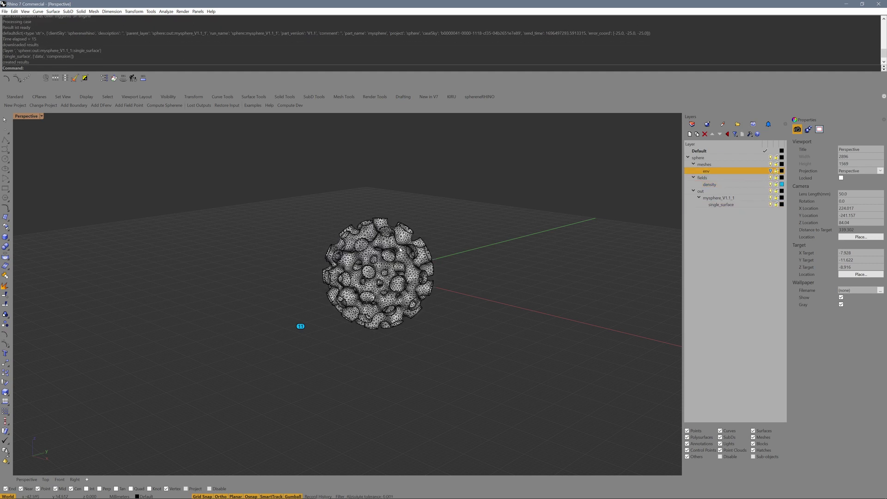
left_click(25, 11)
left_click(46, 210)
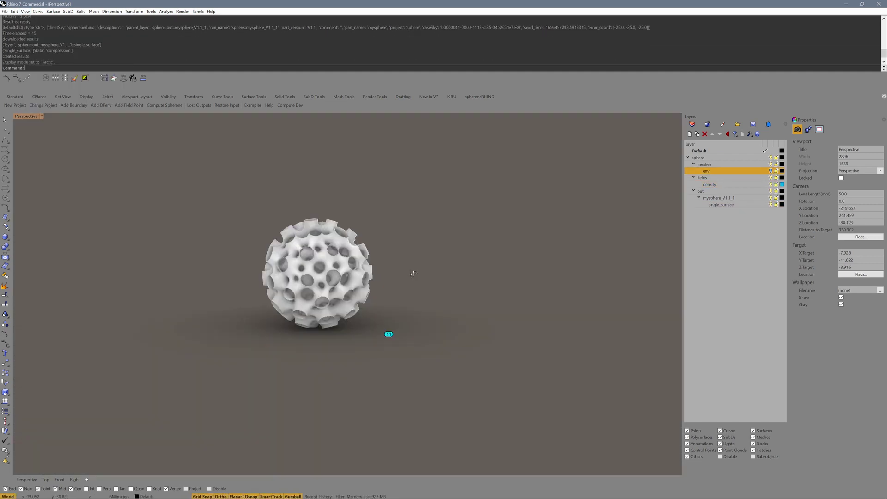
right_click_drag(412, 271, 323, 280)
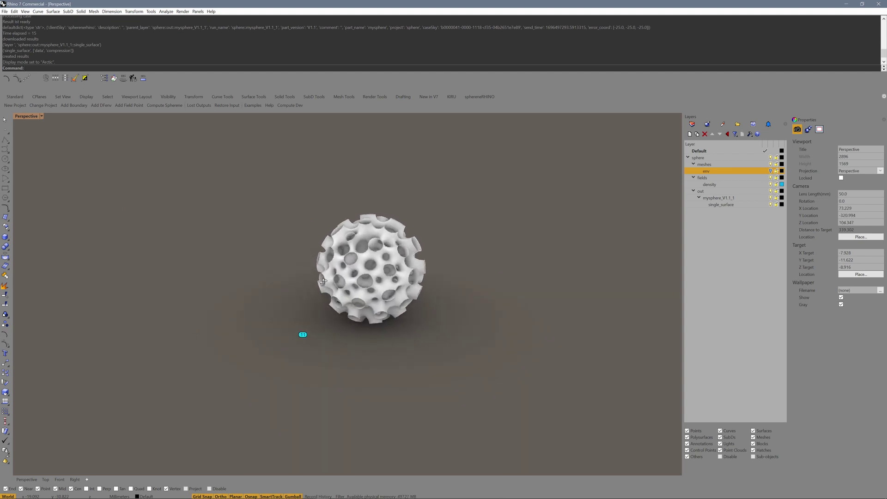
In the Top view, move the density dot inside the sphere outline and place a copy of it horizontally across the green axis
left_click(303, 335)
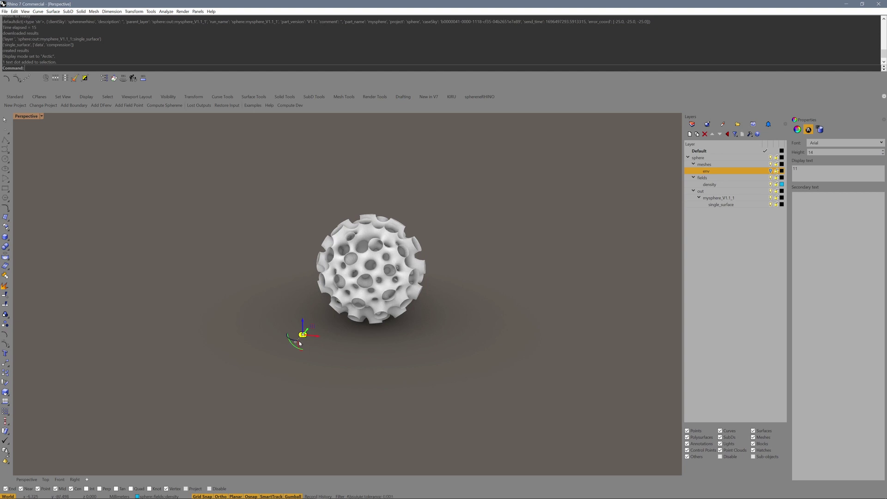
left_click(46, 479)
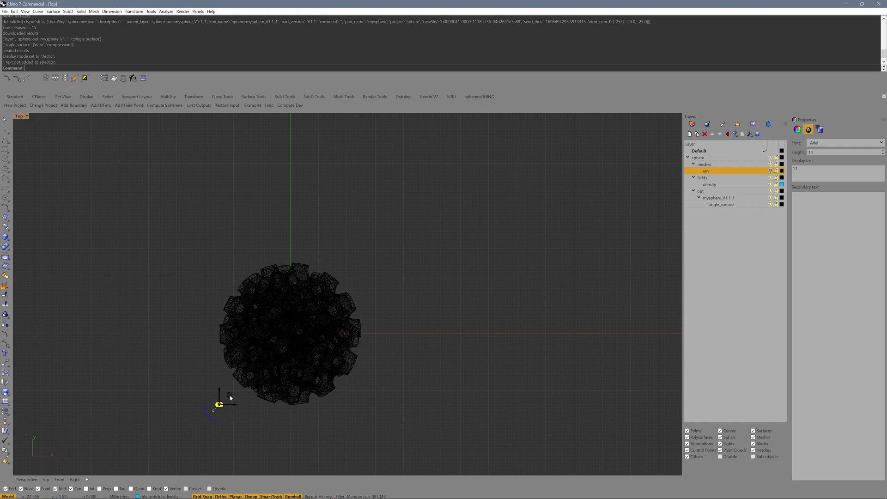
left_click_drag(228, 404, 274, 350)
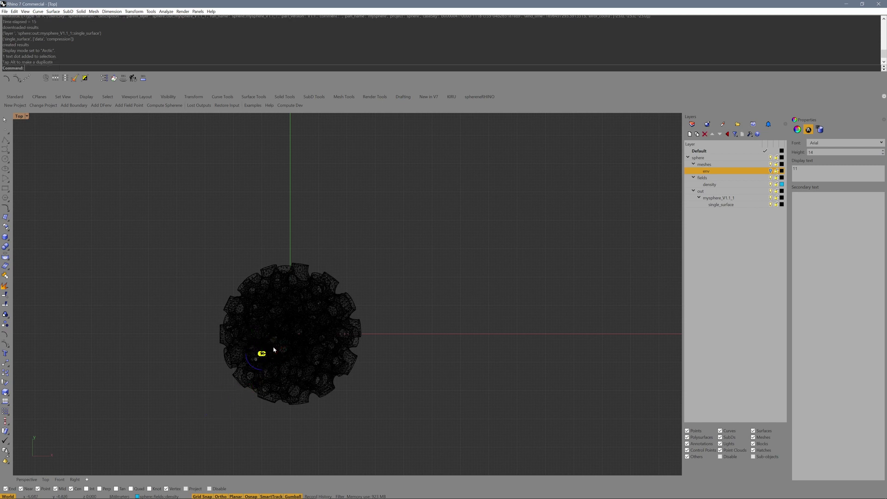
left_click_drag(275, 353, 332, 356)
Show the env layer, hide the out layer, and copy both density dots up to the other half of the sphere
left_click(770, 170)
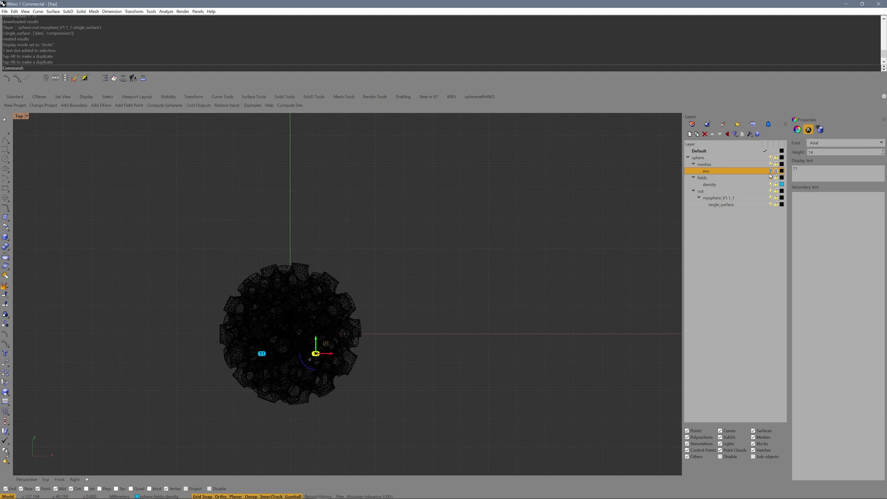
left_click(770, 191)
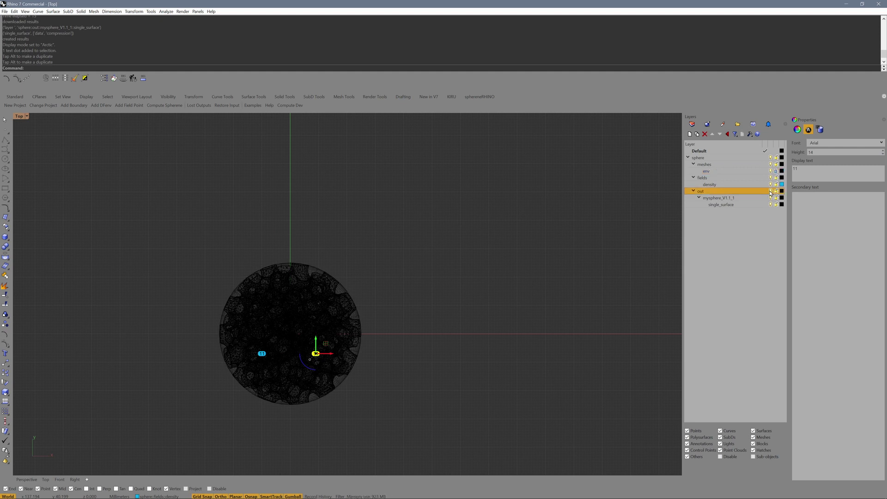
left_click_drag(226, 324, 353, 382)
left_click_drag(289, 342, 290, 294, "alt")
Select all four density dots and group them, working in the Front view
left_click_drag(237, 277, 362, 398)
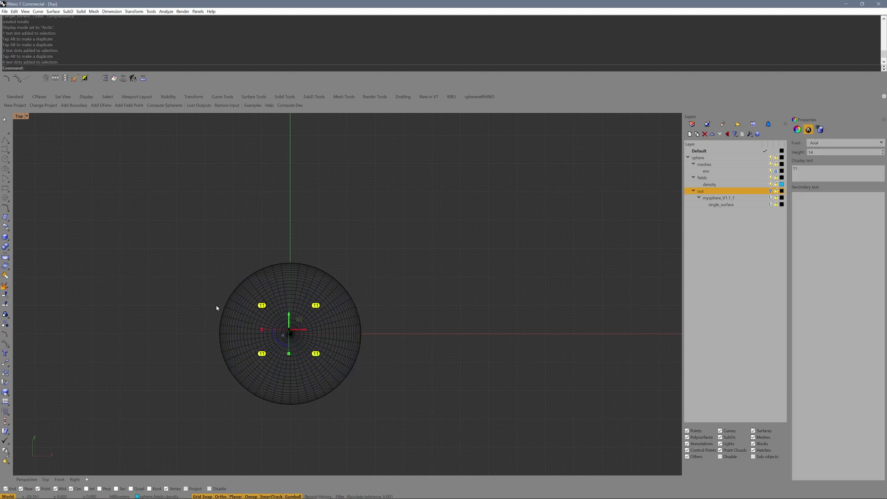
left_click(58, 481)
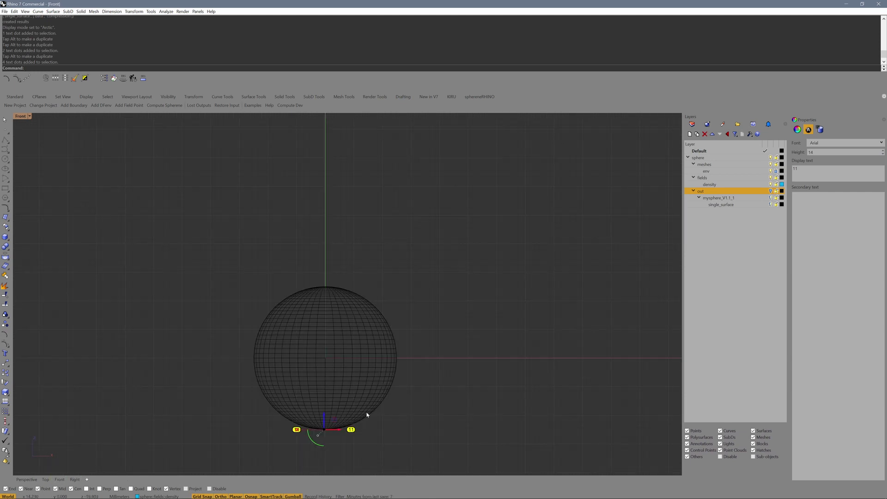
type("Group")
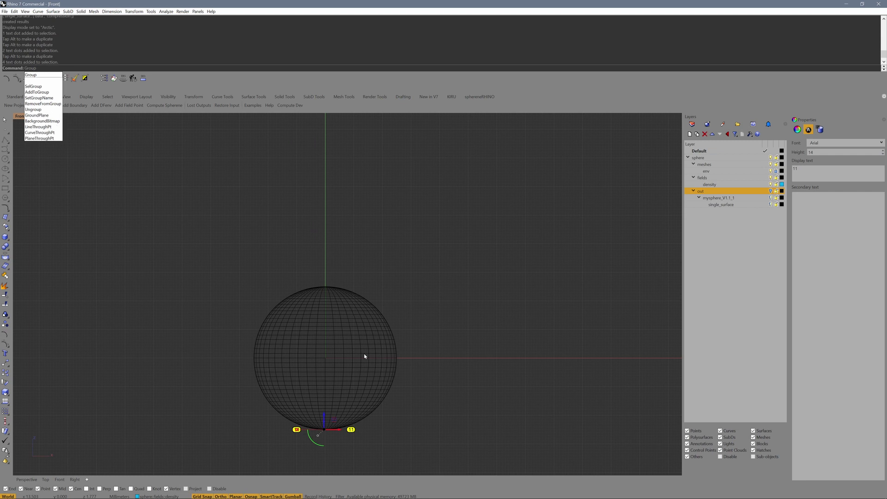
key("Return")
left_click(404, 421)
left_click(351, 430)
left_click(357, 432)
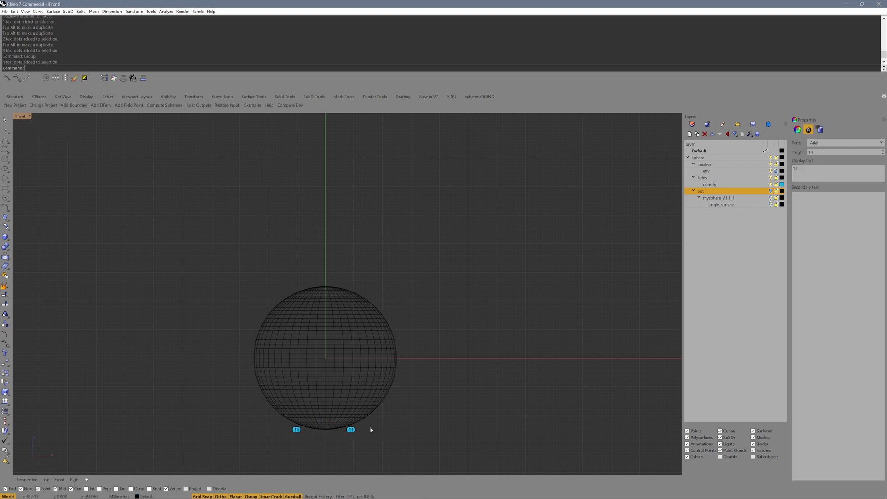
Copy the density dot group vertically to the top of the sphere and set the copied dots' display text to 5.6
left_click_drag(351, 430, 347, 286)
left_click(351, 290)
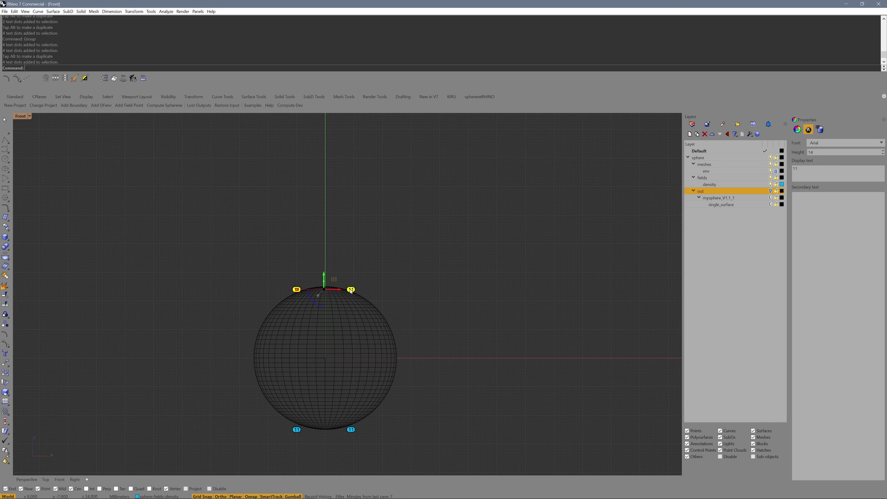
left_click(351, 290)
left_click(811, 169)
key("BackSpace")
key("BackSpace")
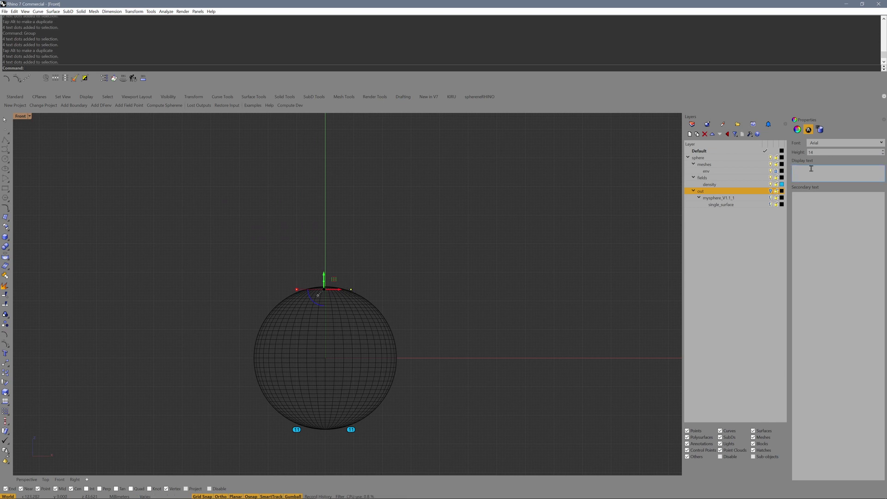
type("5.6")
Move the 5.6 dot group slightly down inside the sphere outline and compute the spherene
left_click_drag(318, 295, 317, 312)
left_click(376, 263)
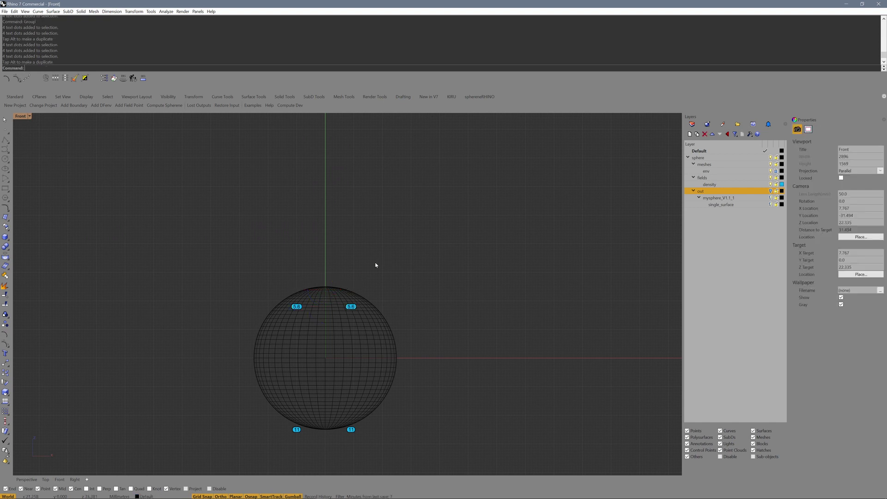
left_click(184, 105)
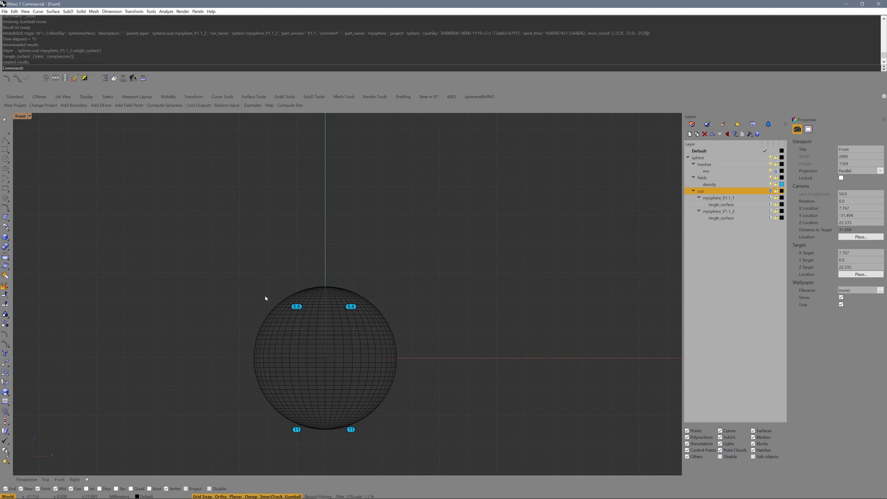
Copy the 5.6 dot group down to the red axis at mid-height of the sphere and set the copies' display text to 16
left_click_drag(267, 297, 360, 317)
left_click_drag(326, 291, 326, 343)
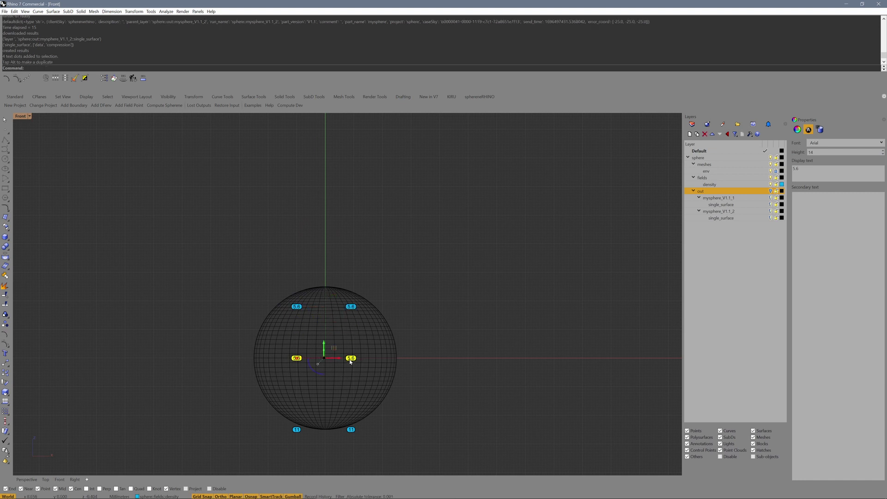
left_click(809, 168)
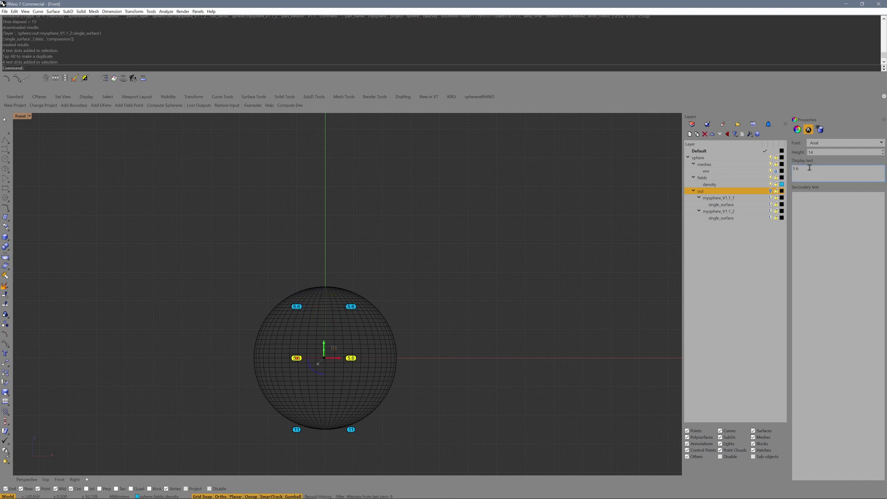
key("BackSpace")
key("BackSpace")
key("BackSpace")
type("16")
key("Return")
Start another spherene computation with the existing compute options and all three density groups
left_click(164, 105)
left_click(450, 341)
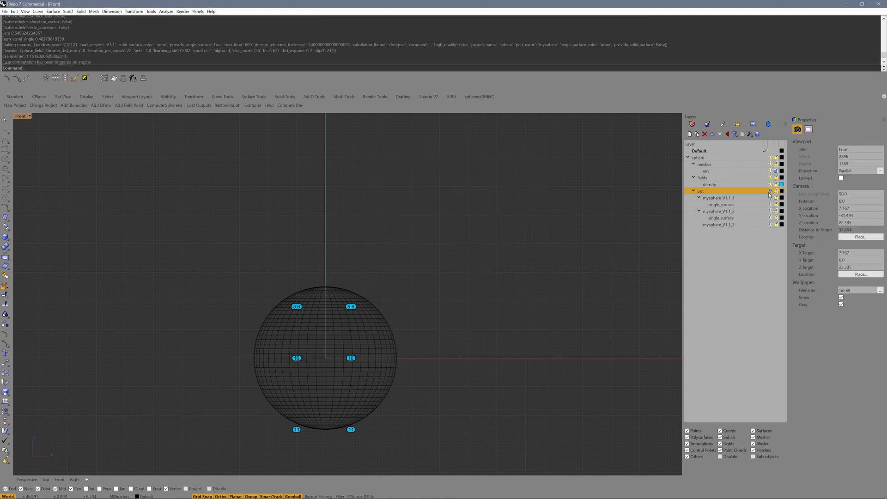
Show the out layer, hide the mysphere_V1.1_1 layer, and display the result in the Perspective view
left_click(770, 190)
left_click(771, 197)
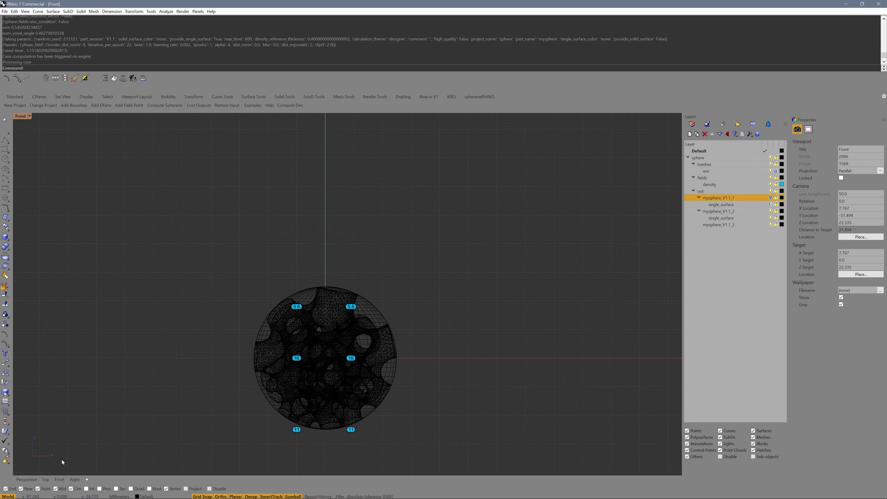
left_click(27, 479)
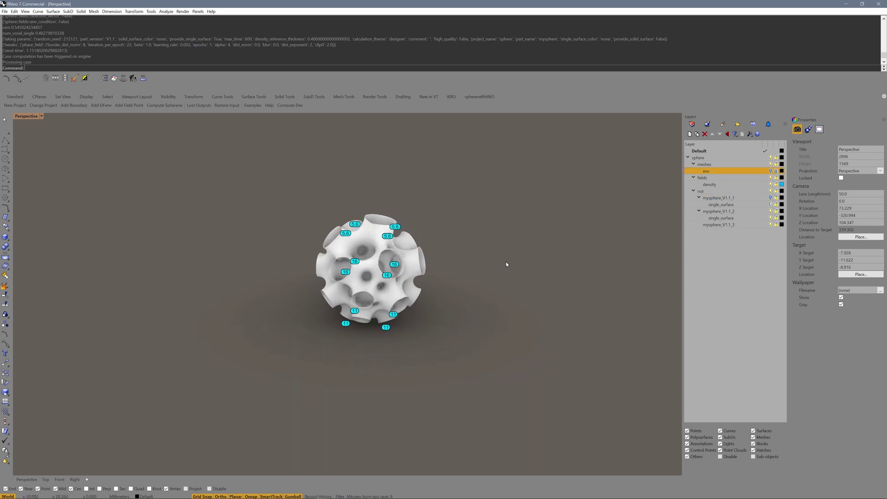
Examine the computed surfaces from all sides and compare their pore sizes with the density dot positions
right_click_drag(505, 264, 462, 273)
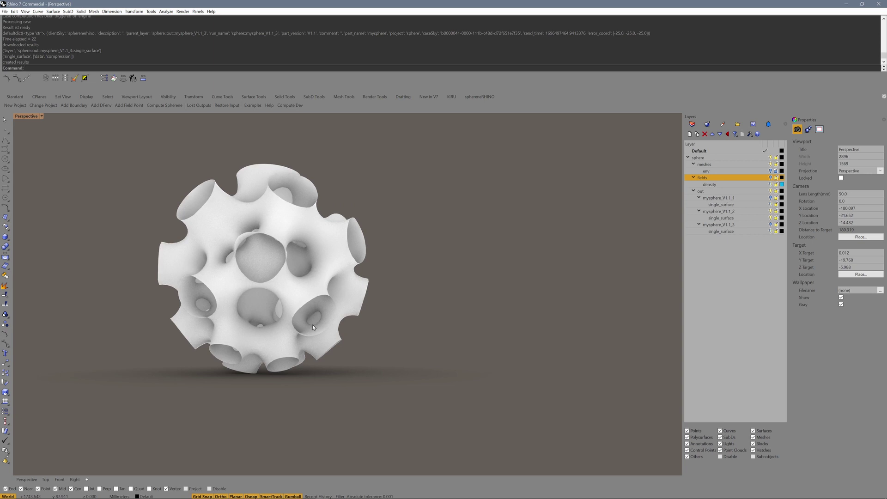
right_click_drag(329, 345, 421, 355, "shift")
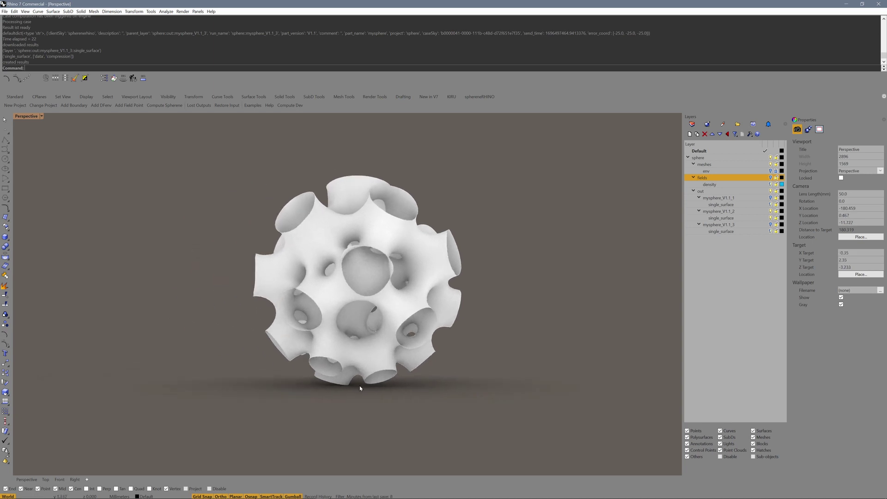
right_click_drag(360, 386, 318, 387)
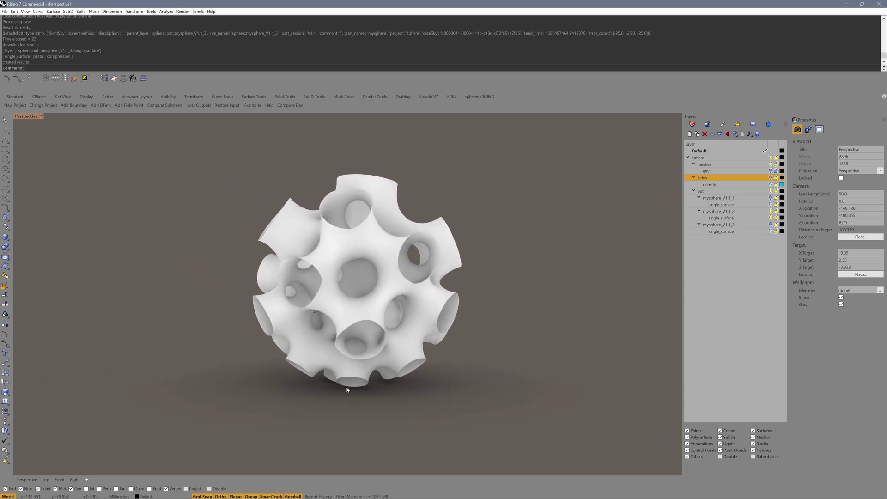
right_click_drag(312, 324, 545, 318)
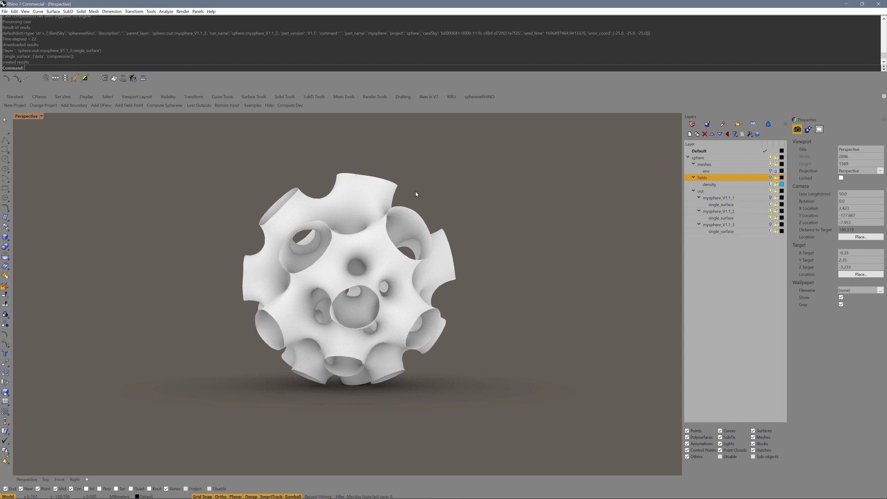
right_click_drag(244, 298, 255, 268)
right_click_drag(384, 263, 476, 310)
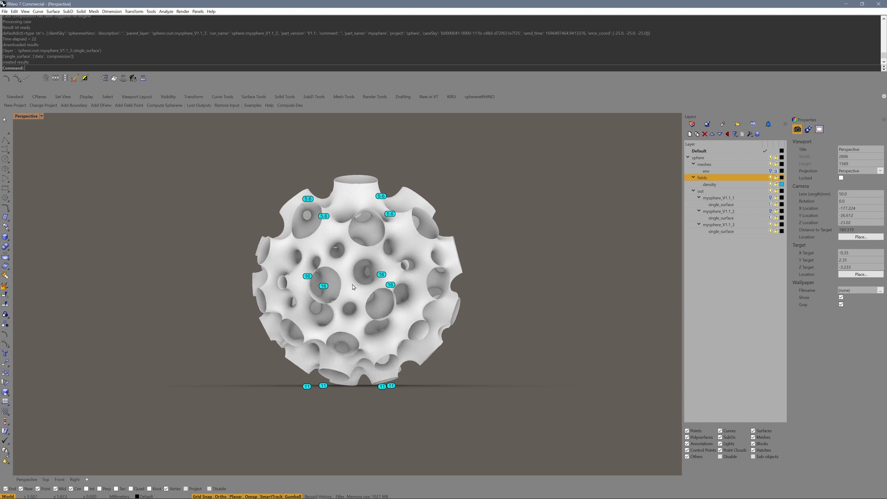
right_click_drag(210, 315, 277, 322)
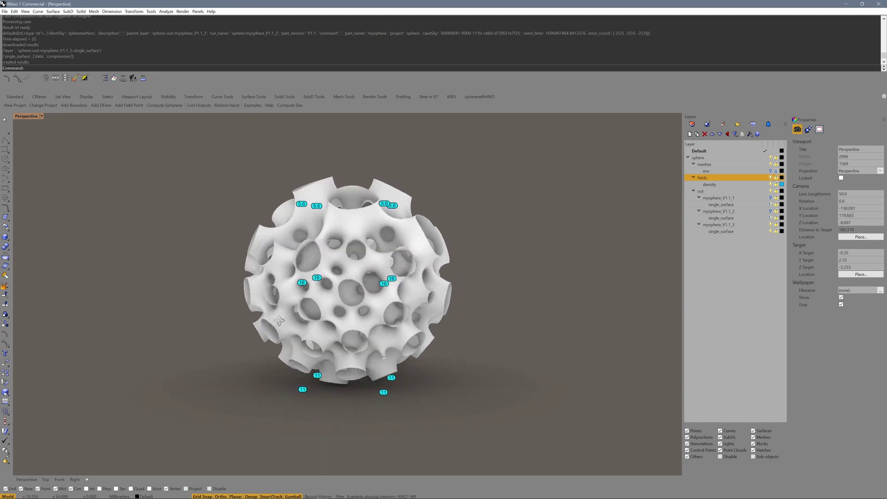
right_click_drag(314, 276, 489, 395)
Section the computed sphere with a clipping plane and shift the plane to examine the interior
type("ClippingPlane")
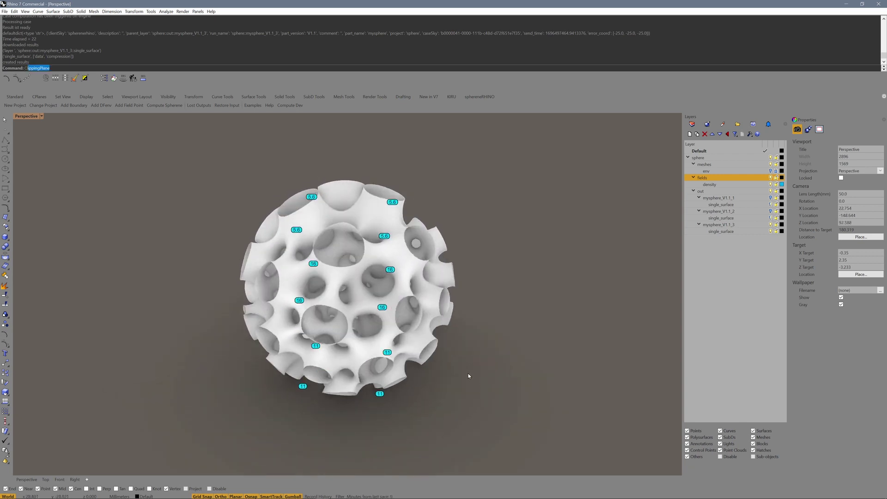
key("Return")
left_click(466, 373)
left_click(529, 340)
left_click_drag(489, 348, 506, 192)
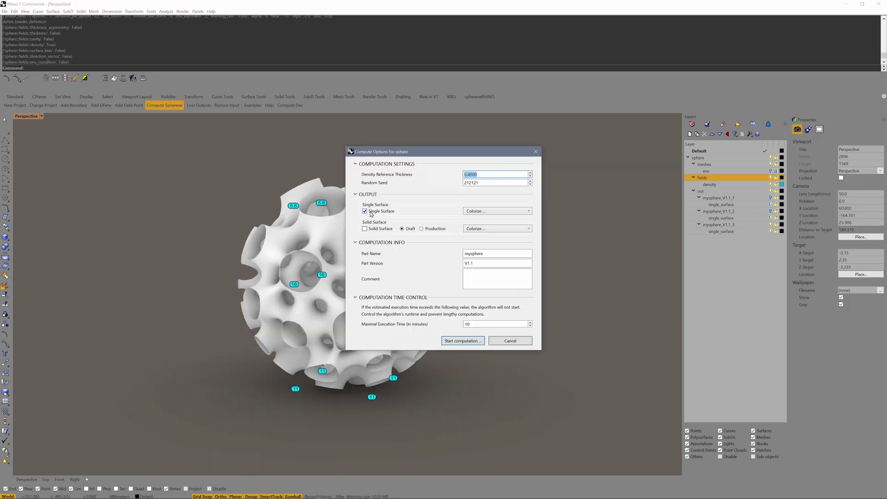
Switch the output from Single Surface to Solid Surface, set the part version to V1.1 solid, and start the computation
left_click(370, 213)
left_click(365, 229)
left_click(495, 262)
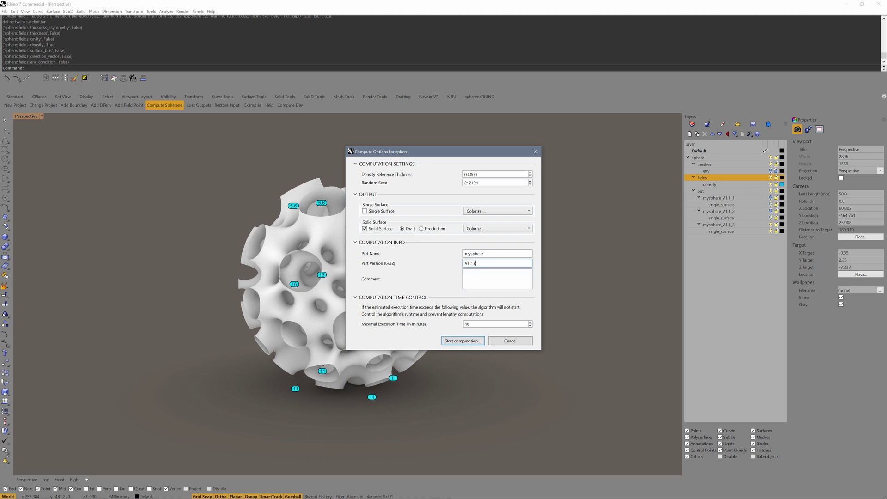
type("solid")
left_click(462, 341)
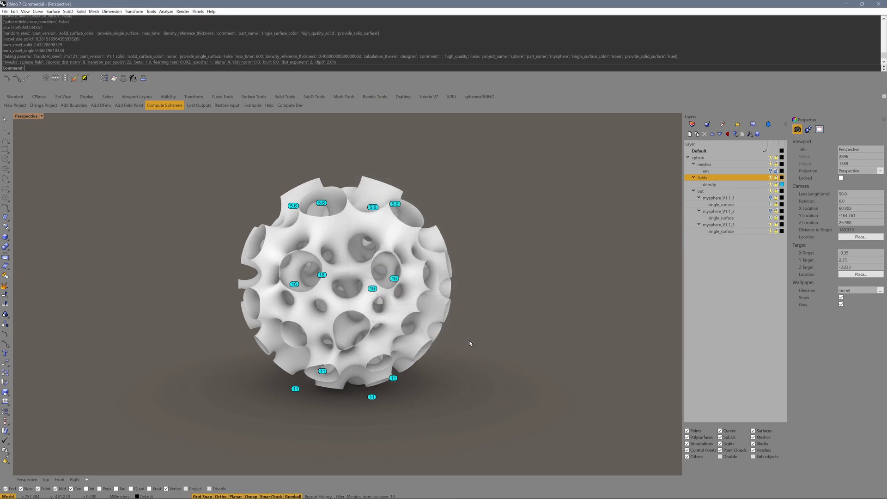
Hide the density layer and examine the walls of the computed solid surface up close from several sides
left_click(771, 185)
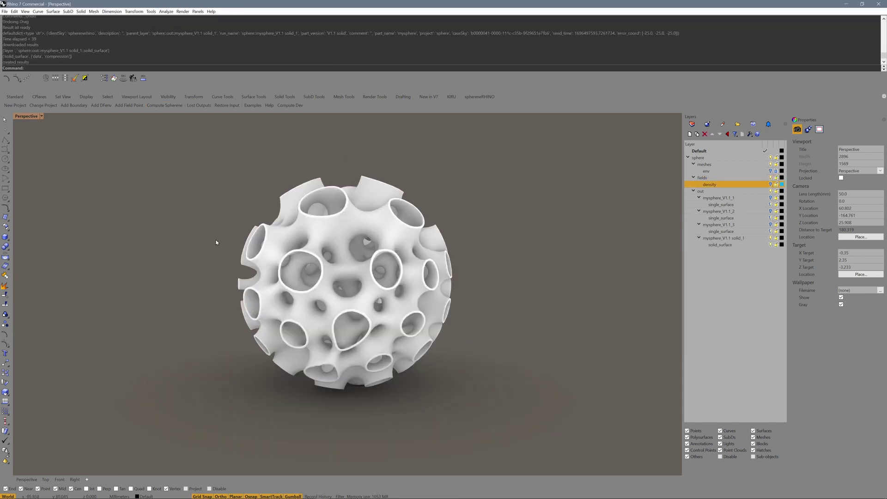
left_click(729, 238)
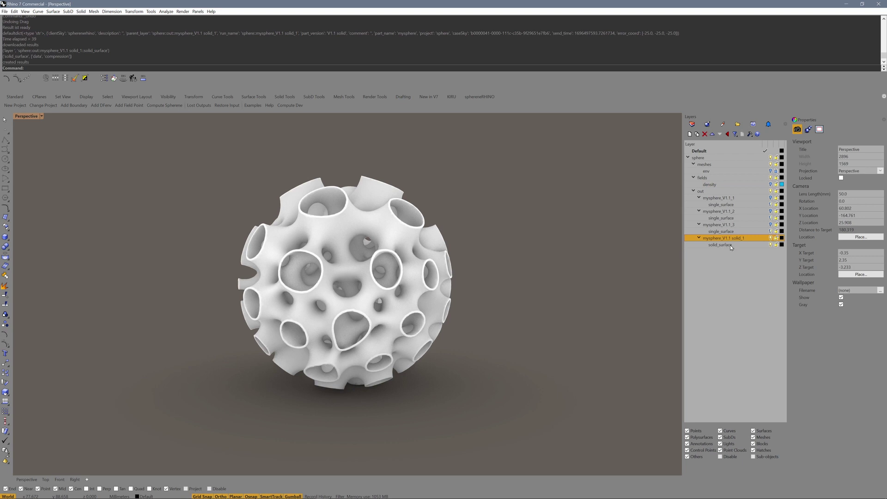
right_click_drag(396, 271, 361, 262)
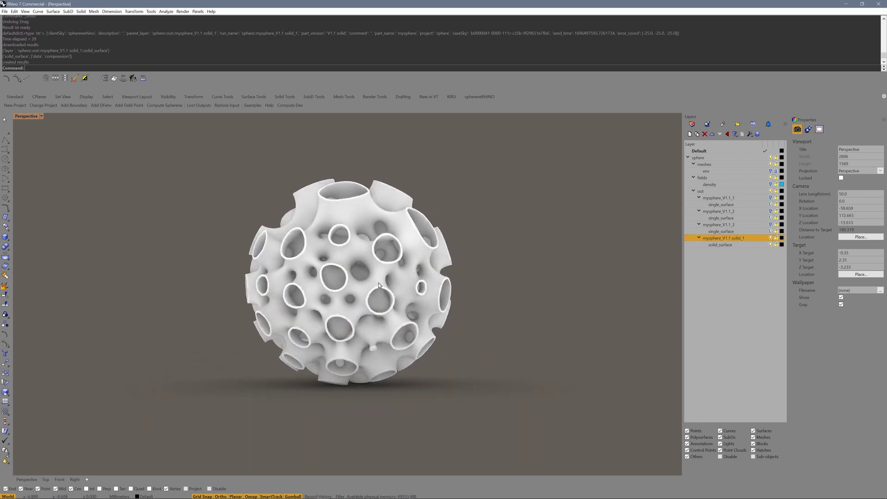
scroll(361, 261, "up", 3)
right_click_drag(283, 237, 388, 255)
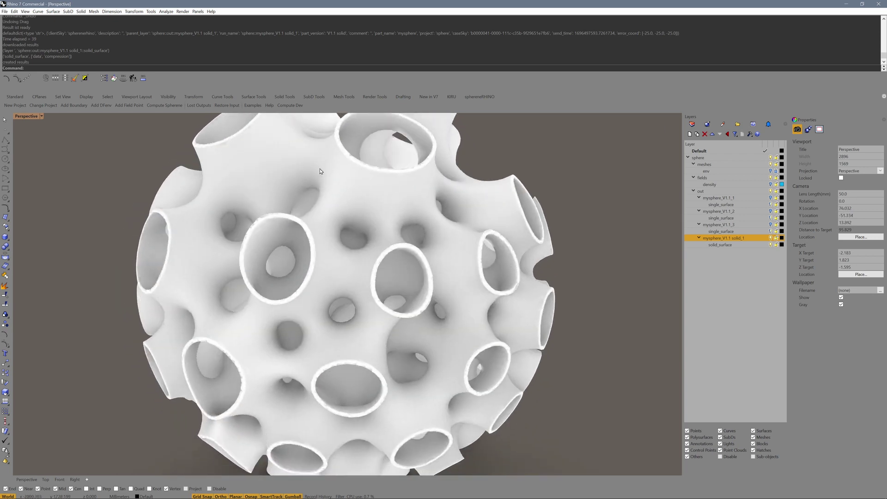
Open the compute options, and select the group of 5.6 density dots to compare it with the solid surface
left_click(171, 107)
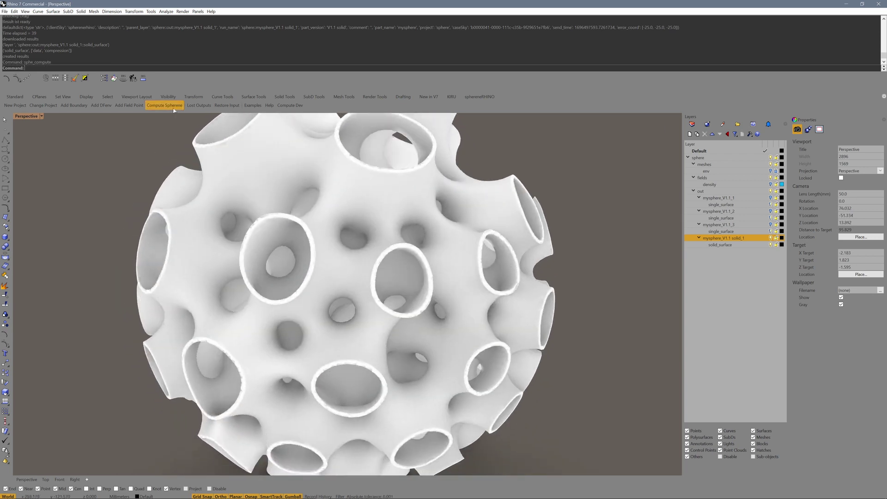
right_click_drag(511, 303, 465, 230)
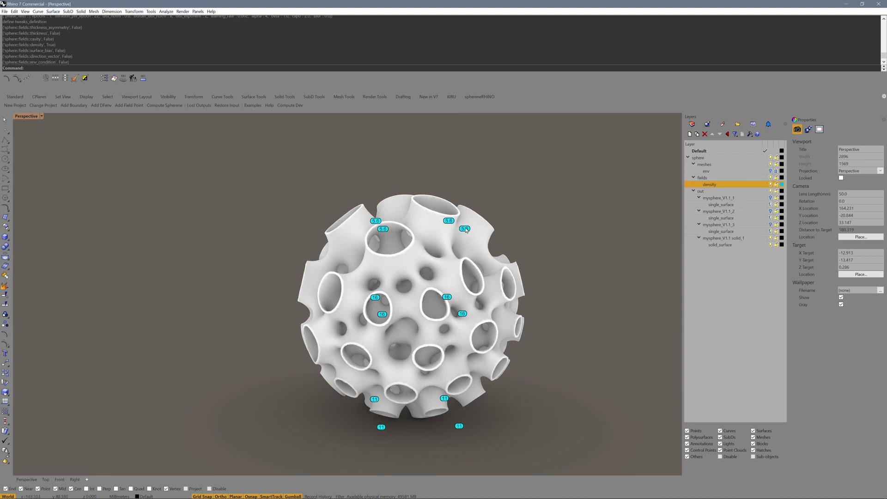
left_click(466, 229)
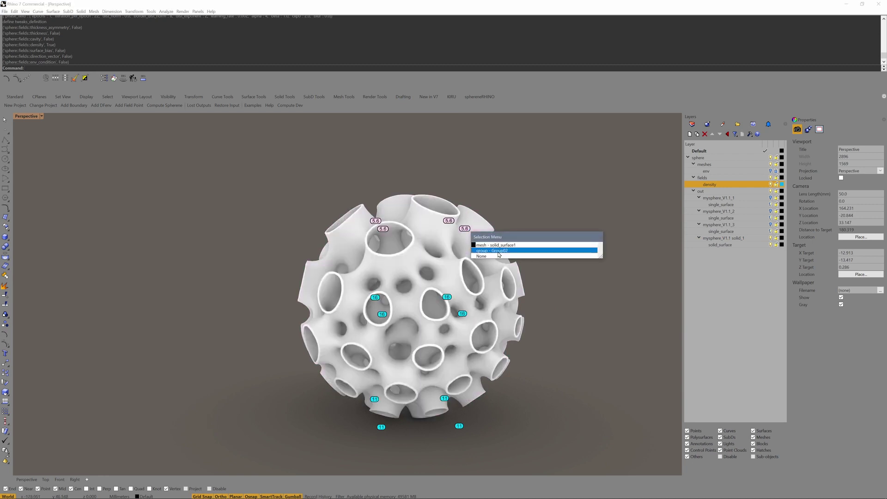
left_click(490, 250)
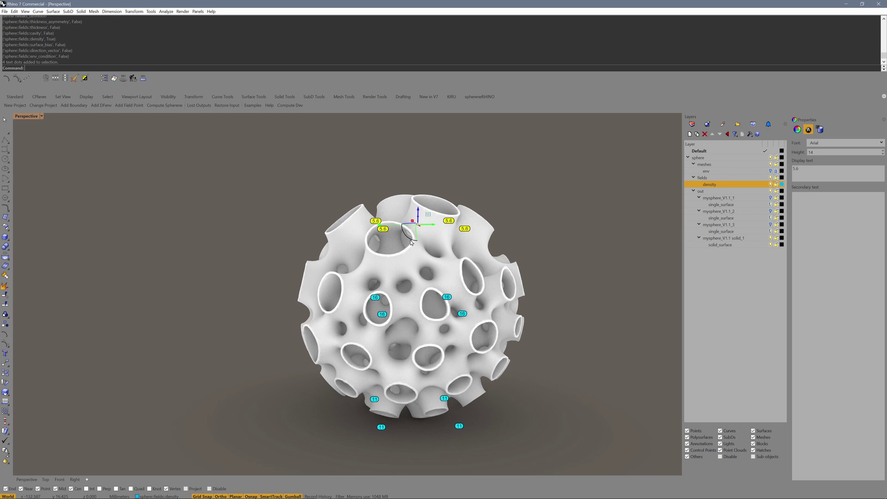
right_click_drag(475, 241, 572, 325)
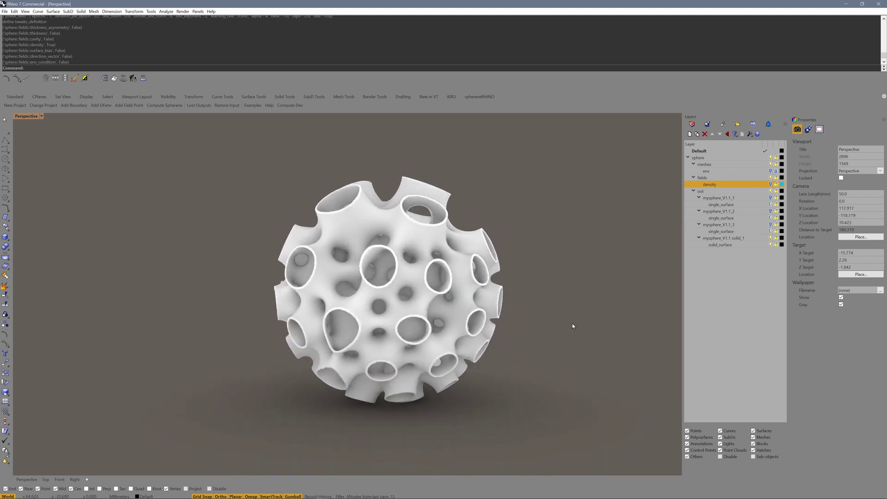